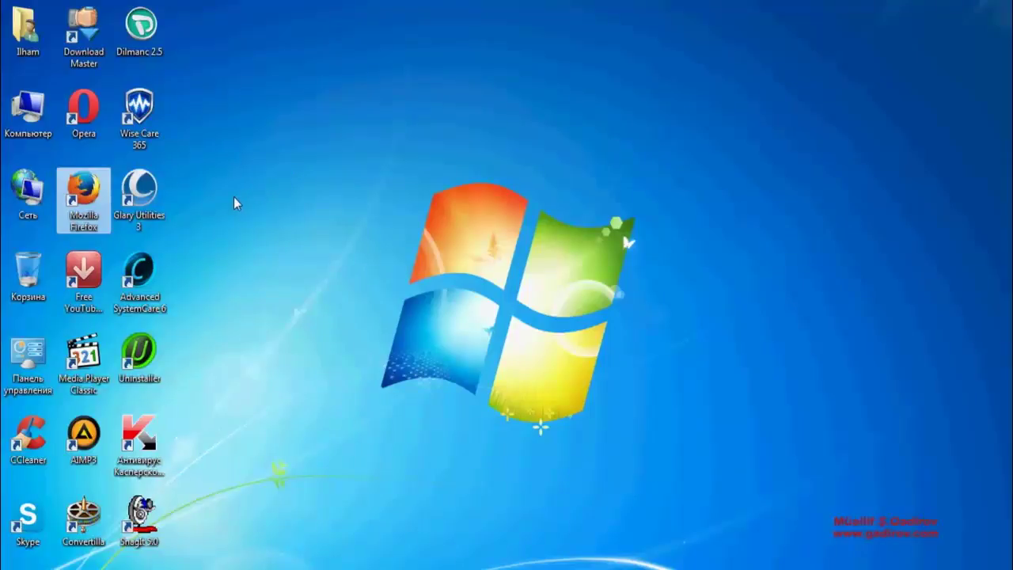
Launch Firefox, go to google.az and search for 'google update'
double_click(101, 193)
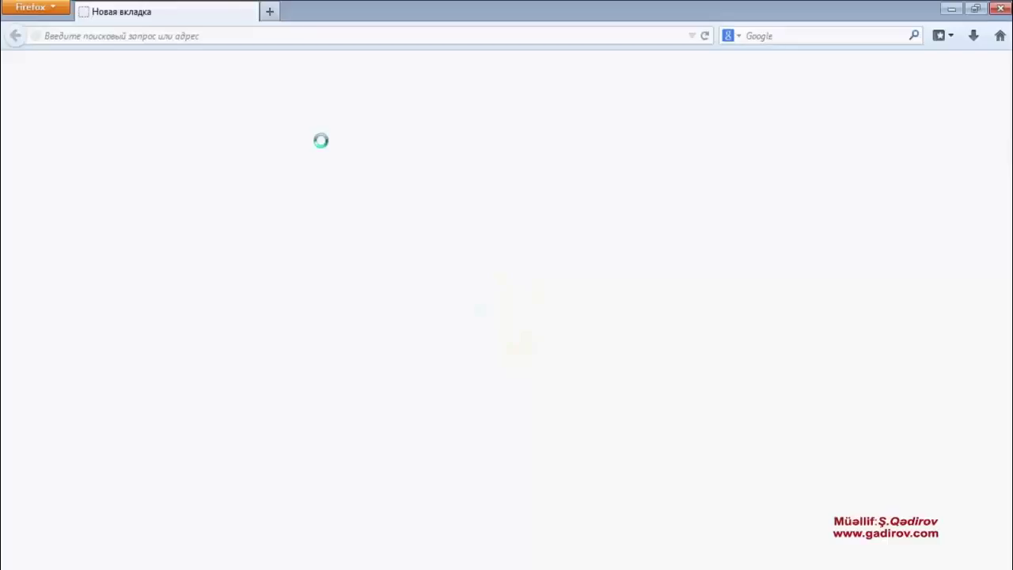
click(250, 37)
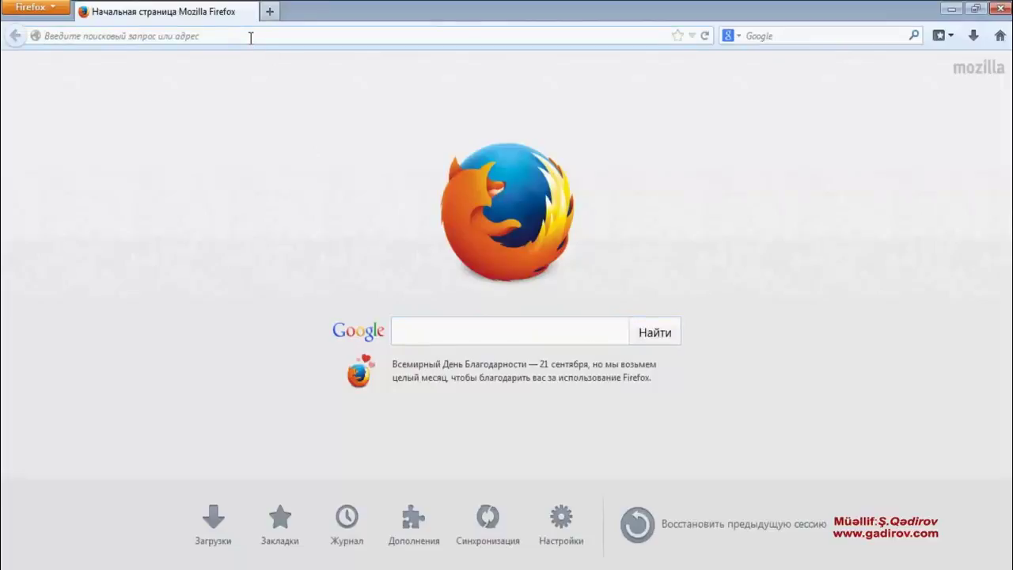
text(google.az/)
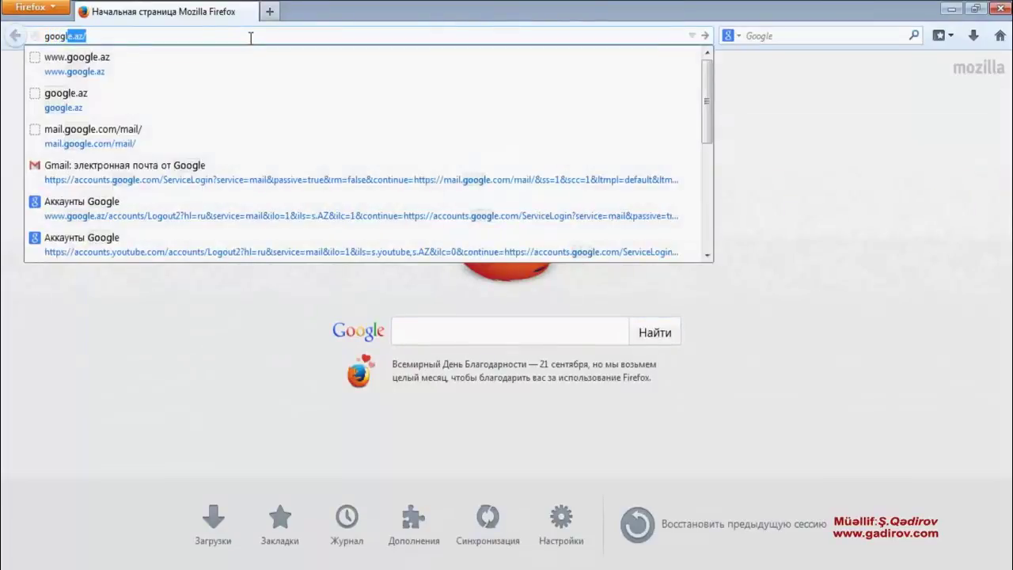
key(Return)
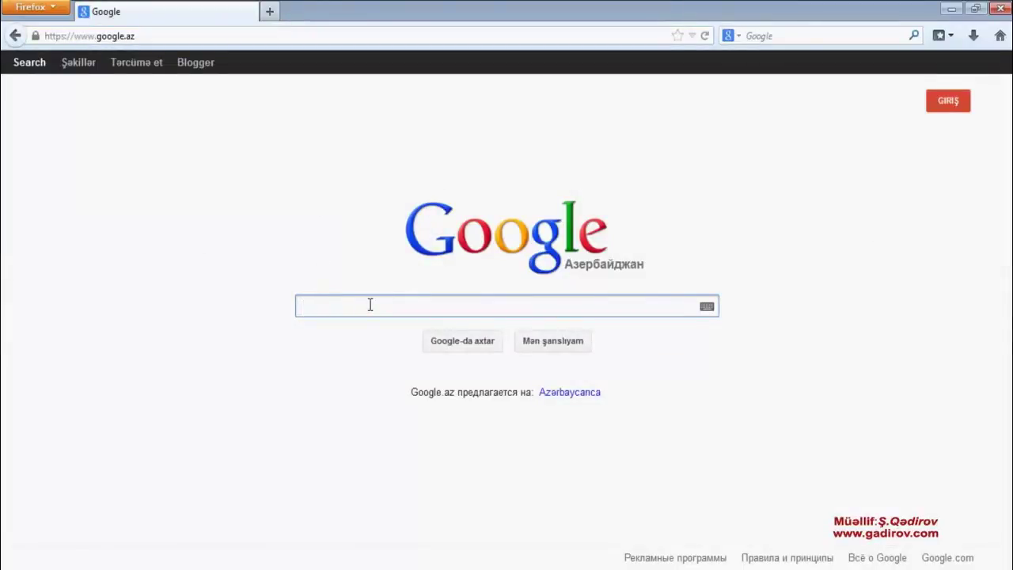
text(googl)
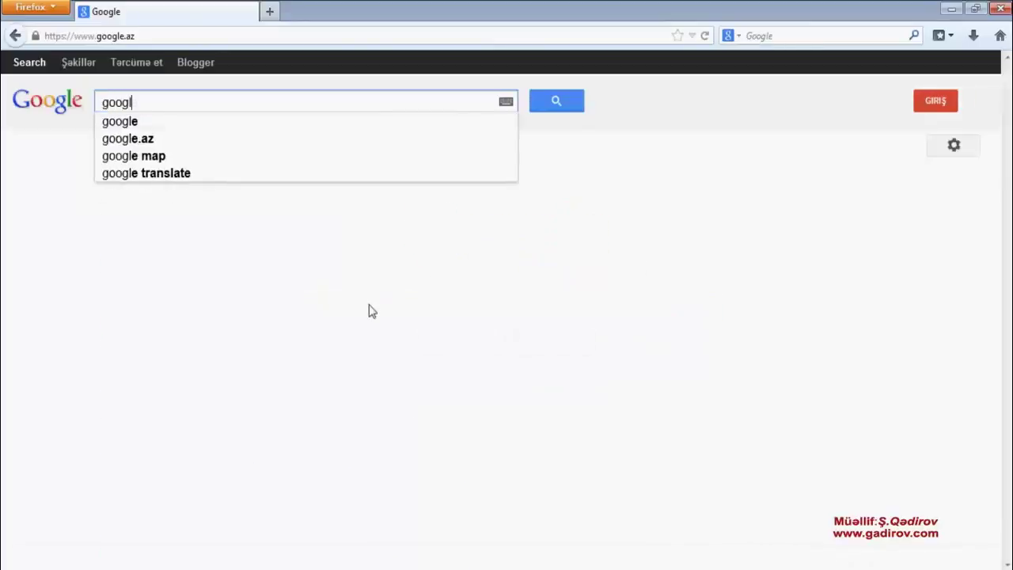
text(e update)
key(Return)
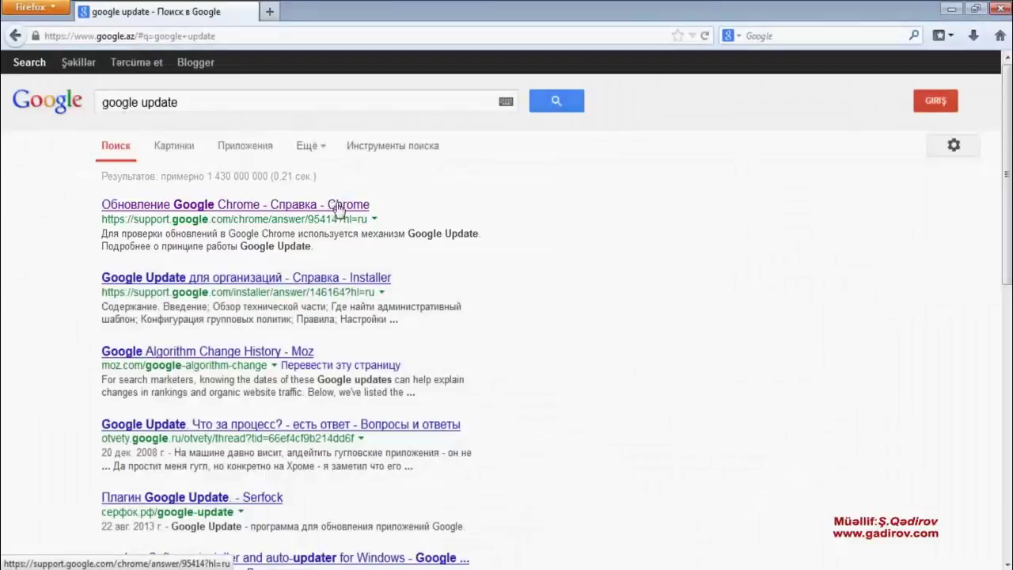
Open the 'Обновление Google Chrome' result, then its 'Загрузка и установка Google Chrome' article
click(324, 207)
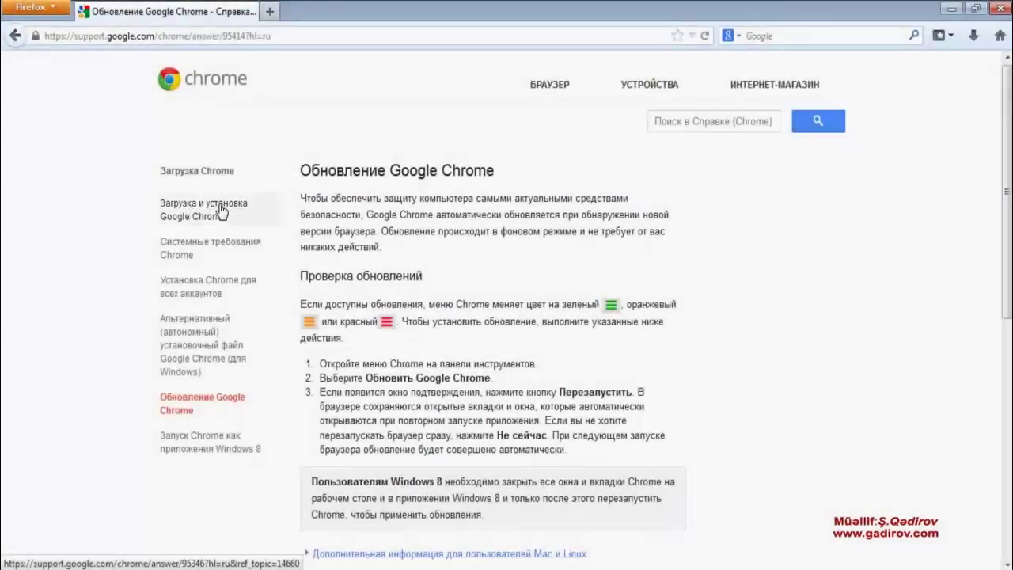
click(226, 213)
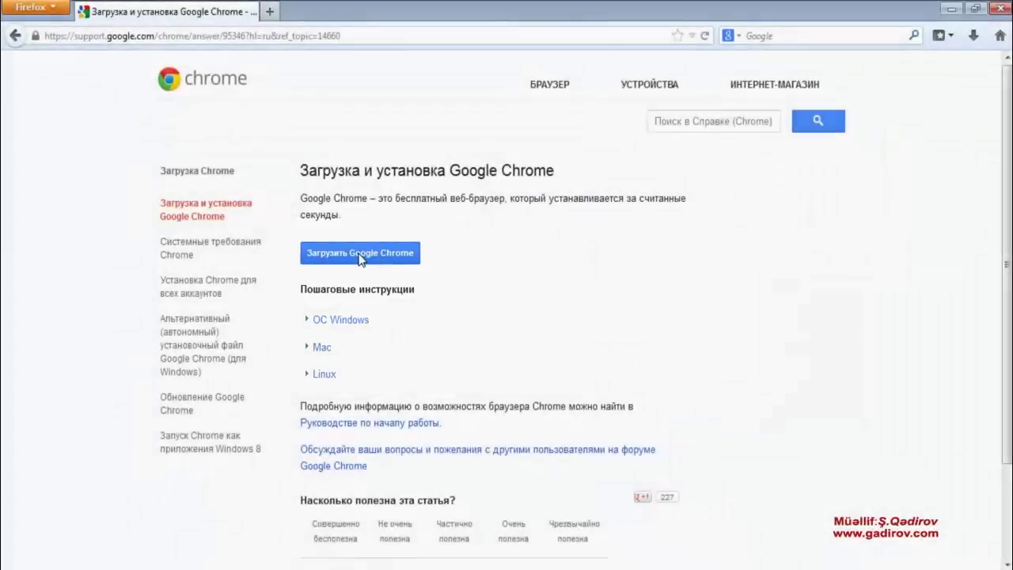
On the Chrome download page, accept the terms and save the ChromeSetup.exe installer
click(360, 255)
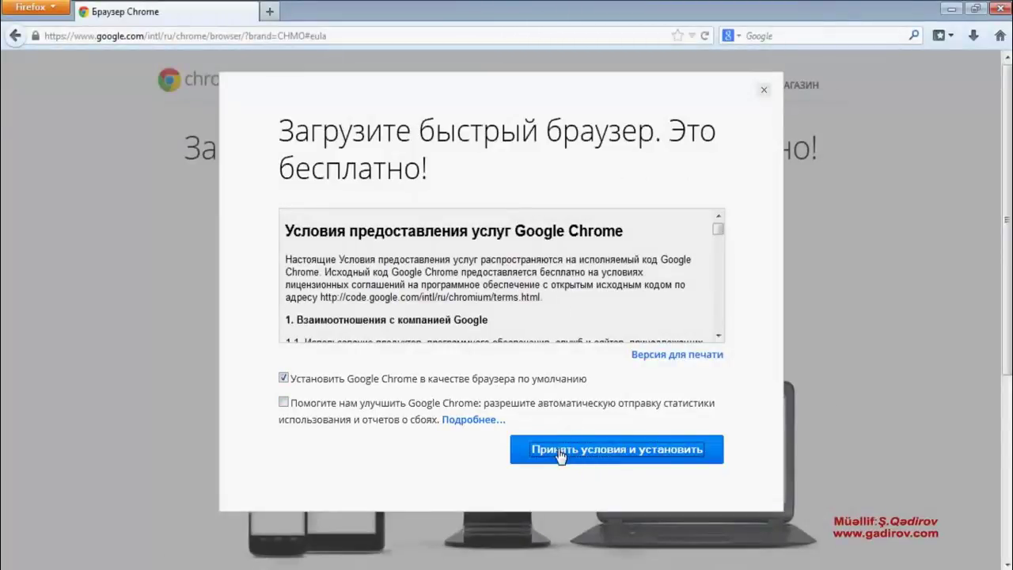
click(559, 456)
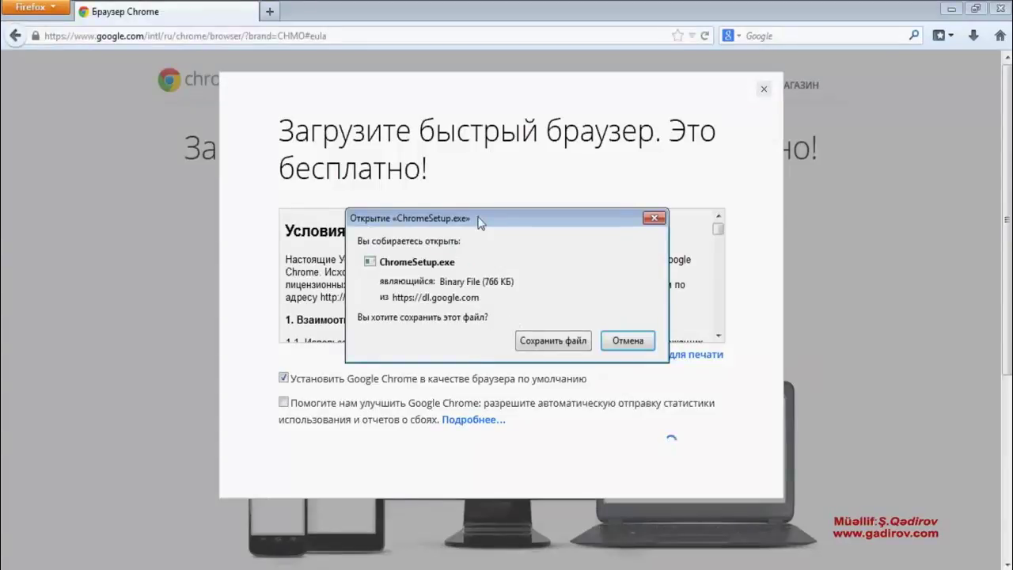
mouse_move(478, 217)
mouse_down()
mouse_move(440, 212)
mouse_move(485, 202)
mouse_up()
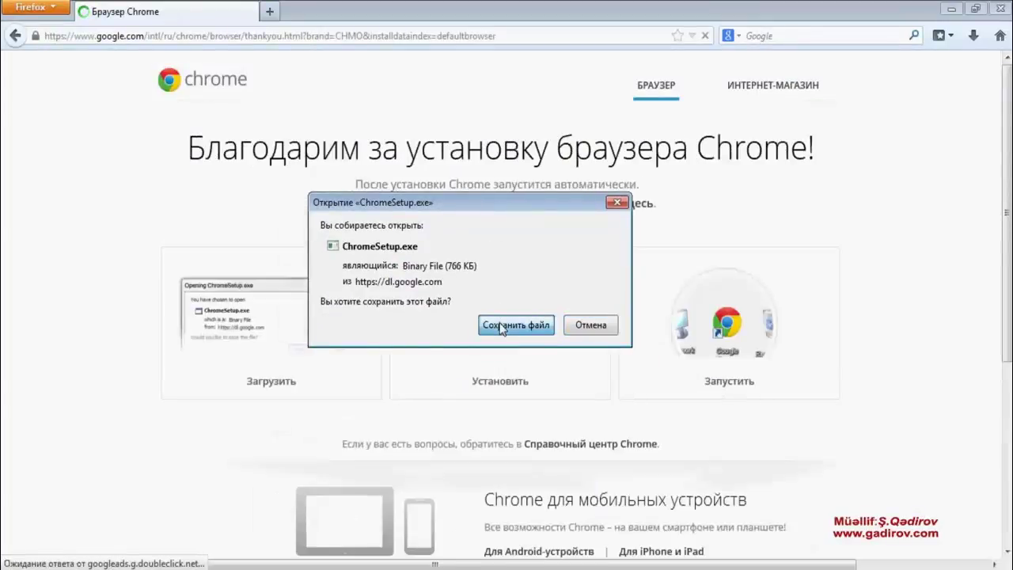
click(500, 327)
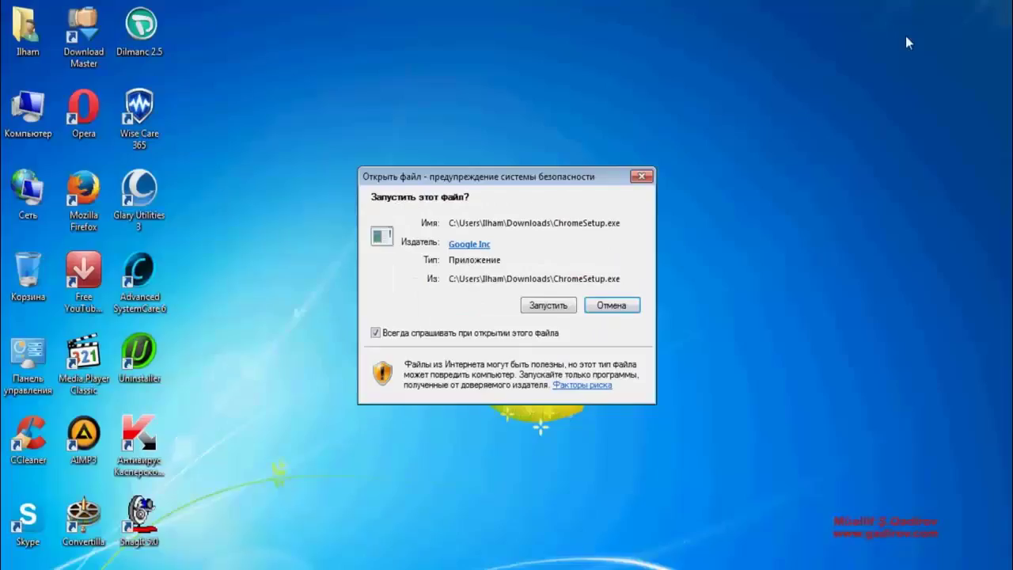
Reposition the security warning for ChromeSetup.exe on the desktop
drag(555, 178, 537, 160)
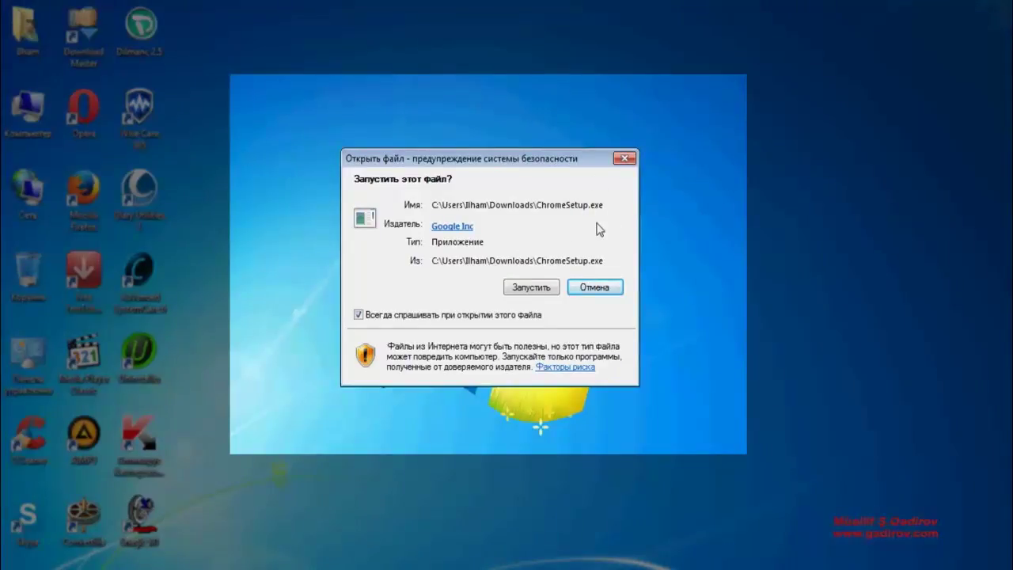
Allow ChromeSetup.exe to run and let the Chrome installer finish and launch Chrome
click(529, 290)
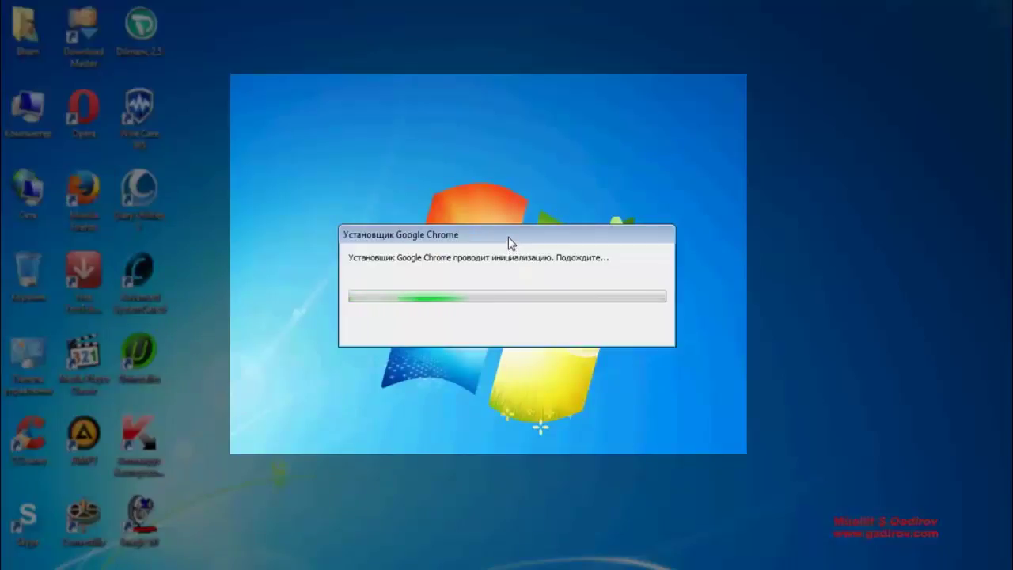
drag(508, 237, 497, 227)
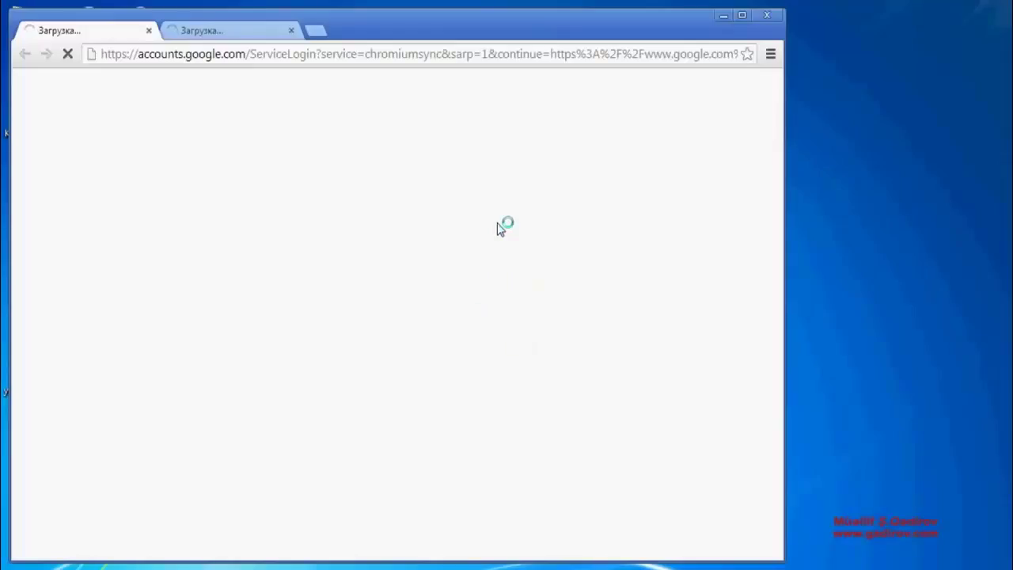
Maximize the Chrome window and switch to the 'Начало работы' welcome tab
click(742, 17)
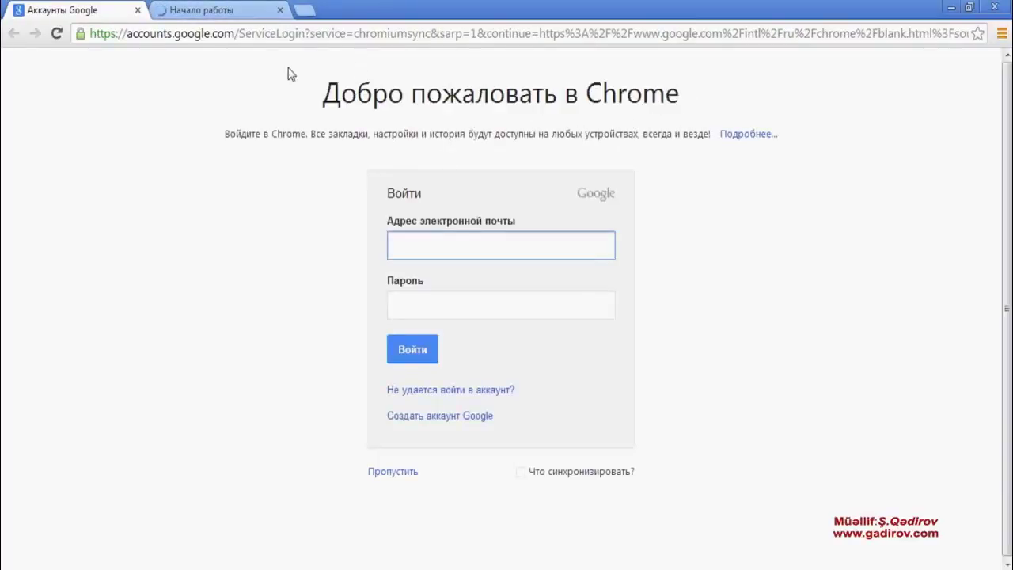
click(222, 9)
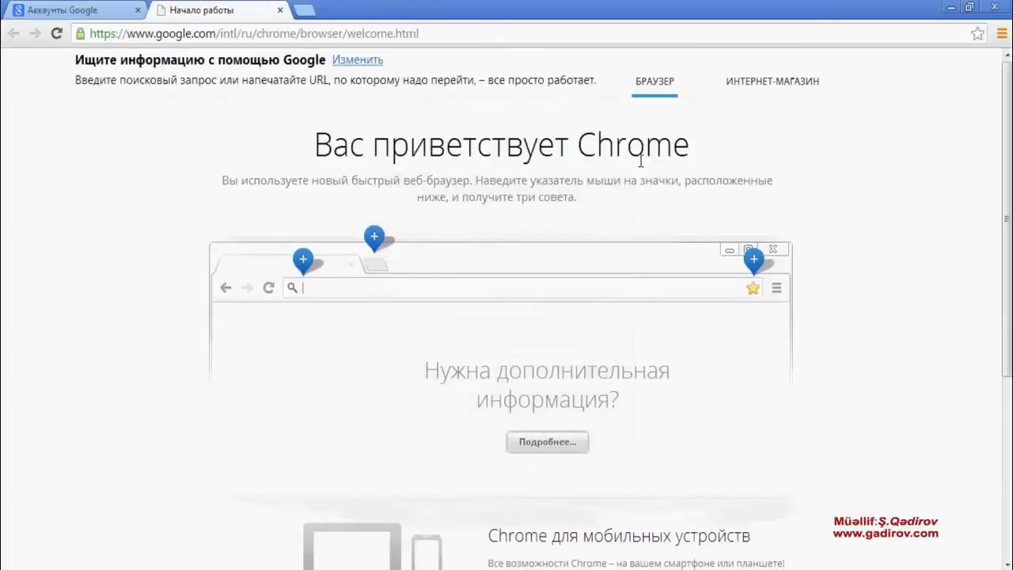
Close the welcome and Google sign-in tabs and load google.az in a new tab
click(281, 11)
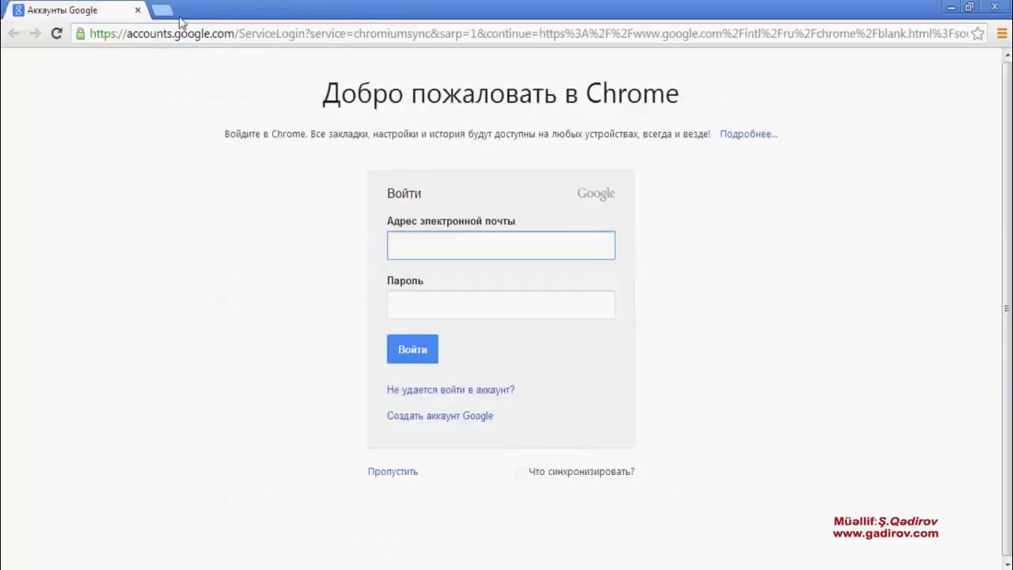
click(165, 10)
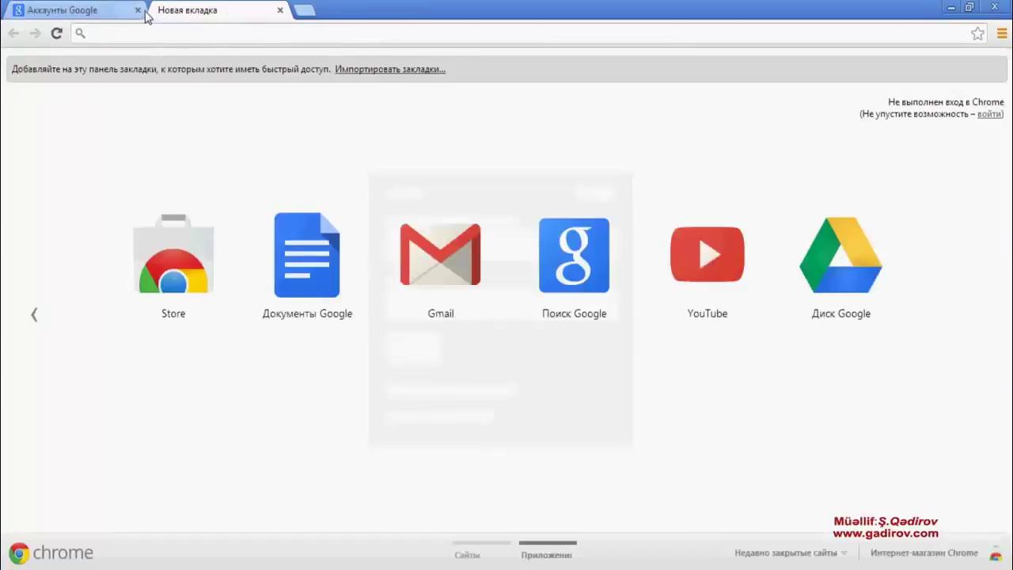
click(138, 10)
text(google.az)
key(Return)
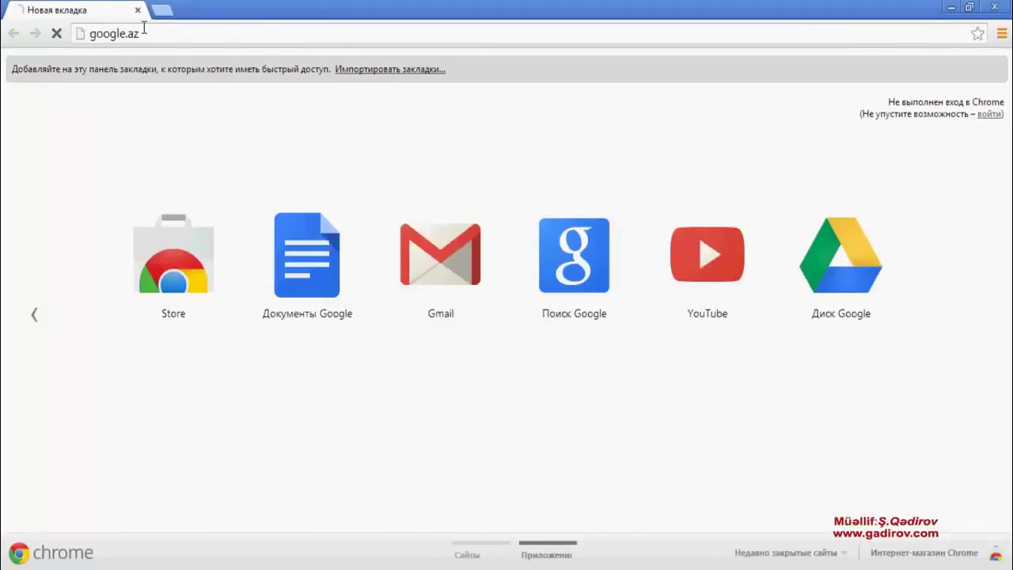